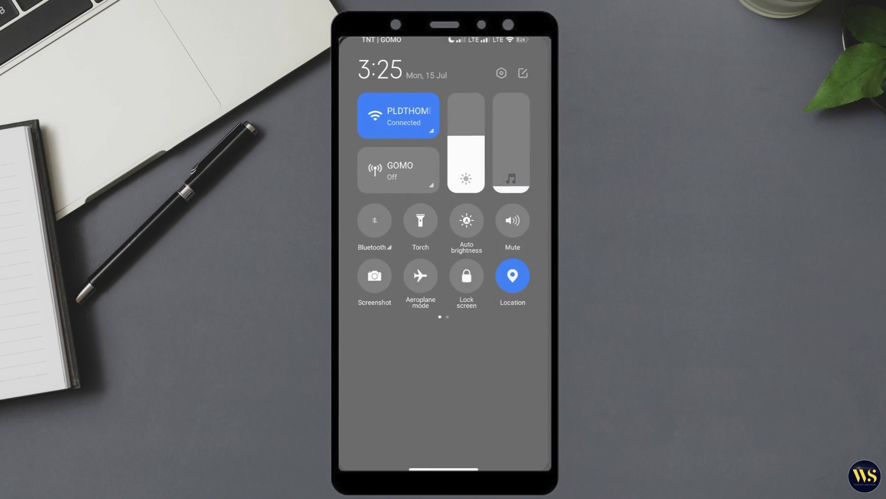
Turn on aeroplane mode from Quick Settings to cut Wi-Fi and mobile data
click(421, 276)
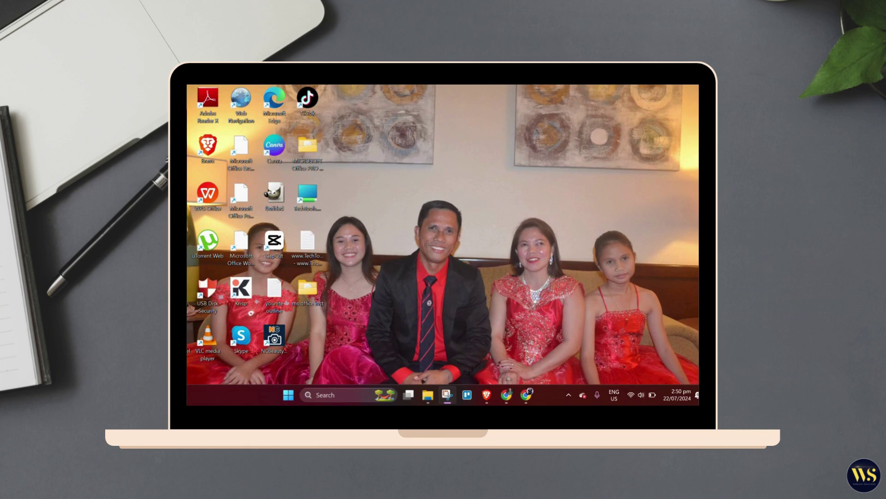
Search the Windows Recycle Bin in File Explorer for deleted files, finding it empty
key(super+e)
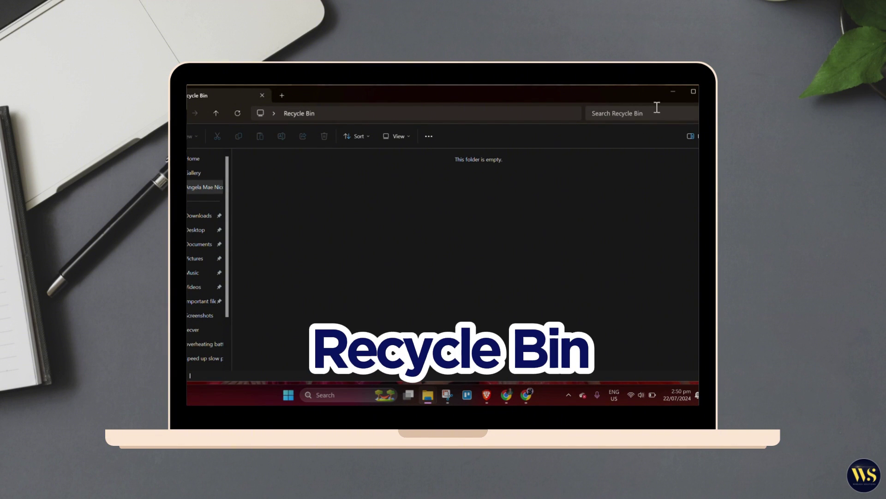
click(642, 111)
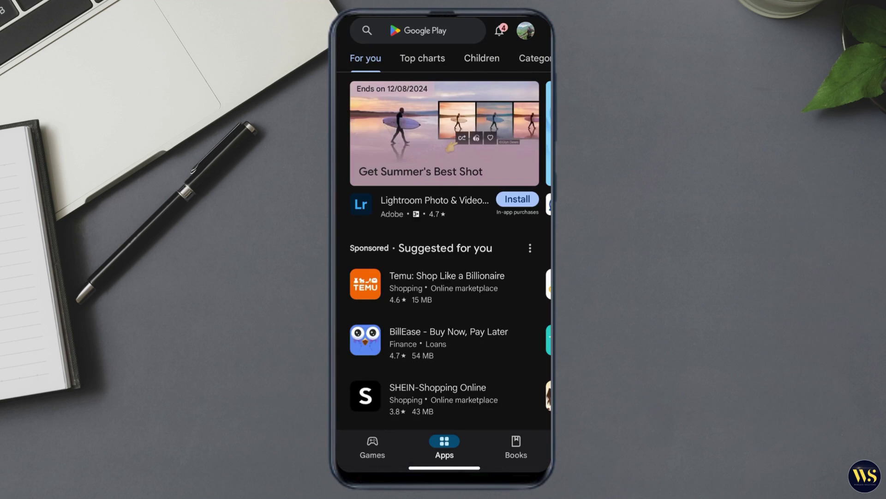
List the account's Not installed apps under Manage apps and device, sorted by Recently updated
click(526, 30)
click(435, 200)
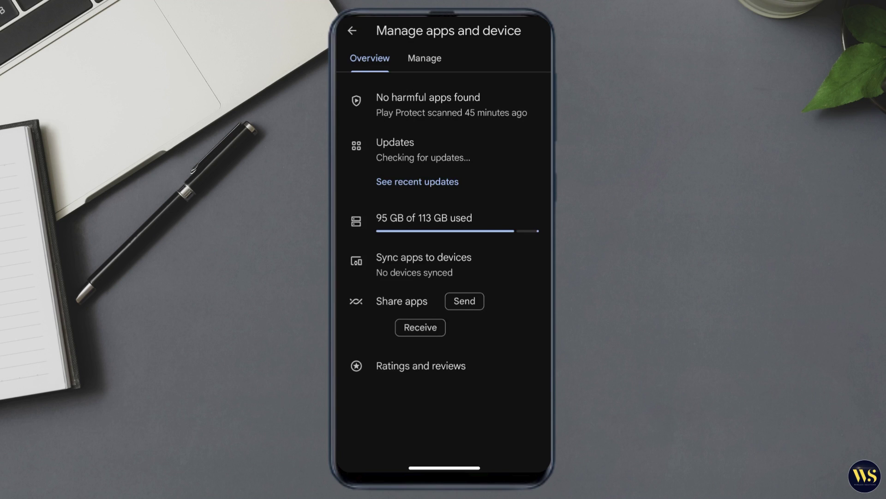
click(425, 58)
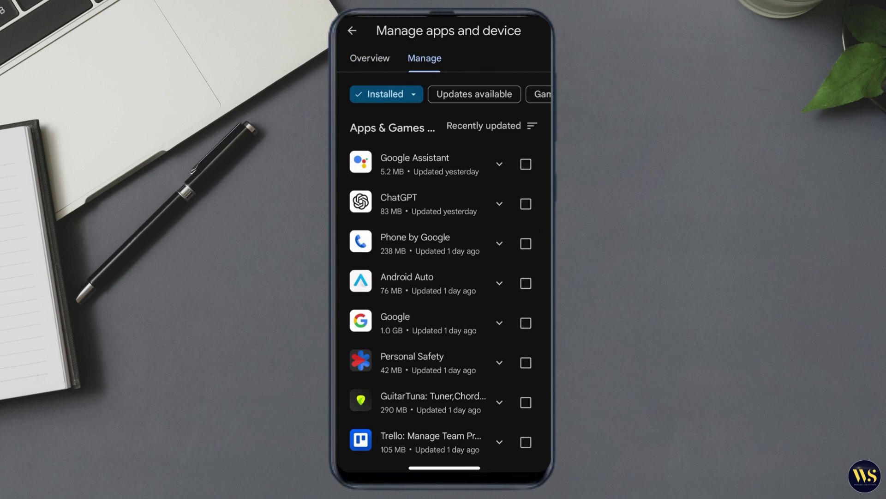
click(386, 94)
click(443, 433)
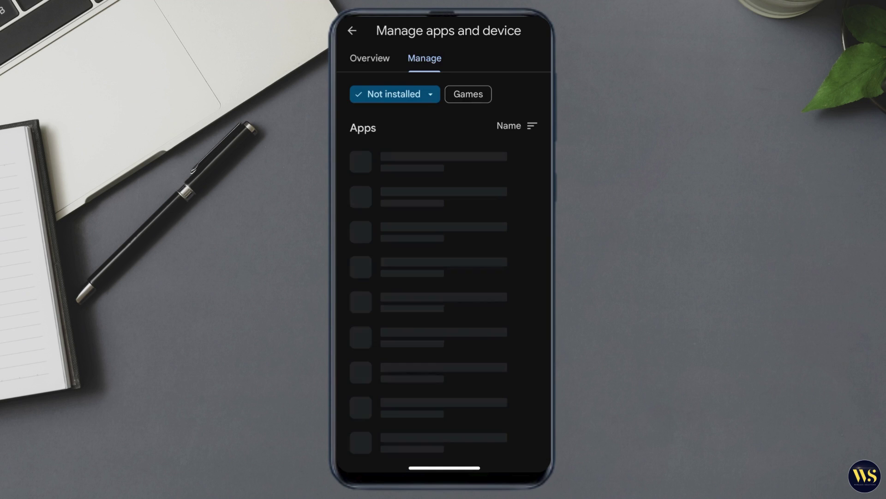
click(516, 125)
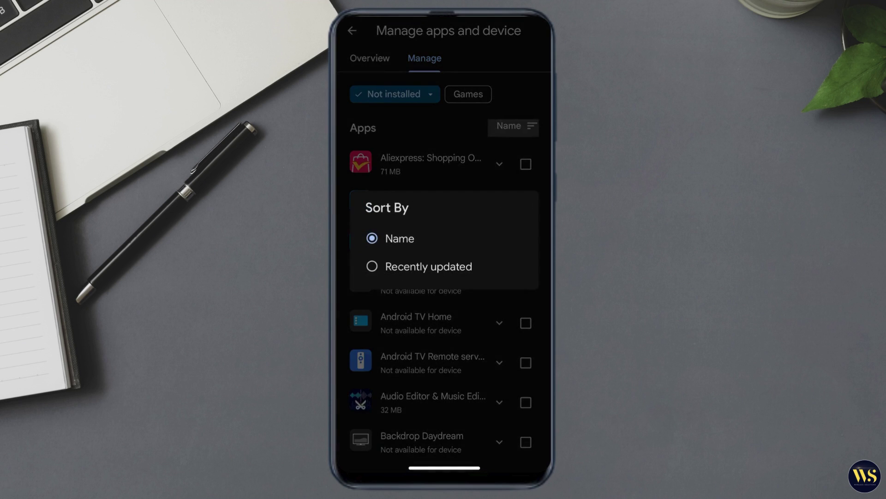
click(416, 263)
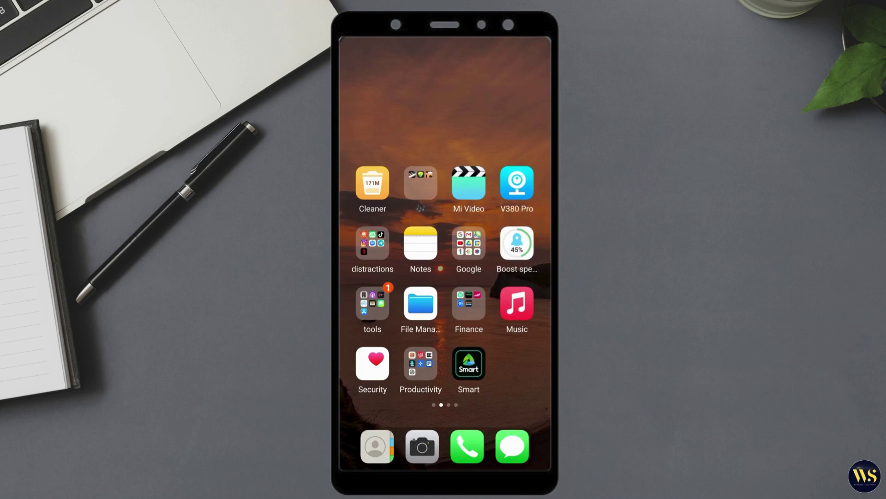
Open the home-screen Google folder to reveal Drive and the other Google apps
click(468, 243)
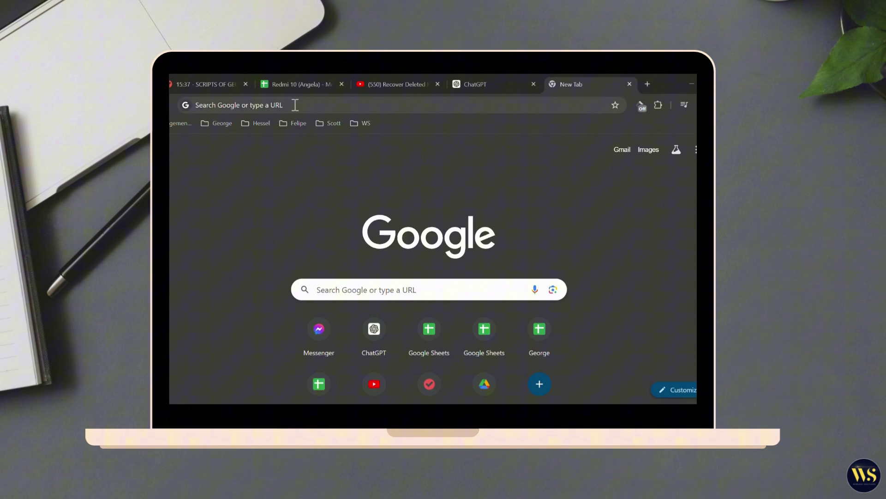
Go to photos.google.com in Chrome and check its Trash for deleted photos
click(294, 104)
text(photos.google.com)
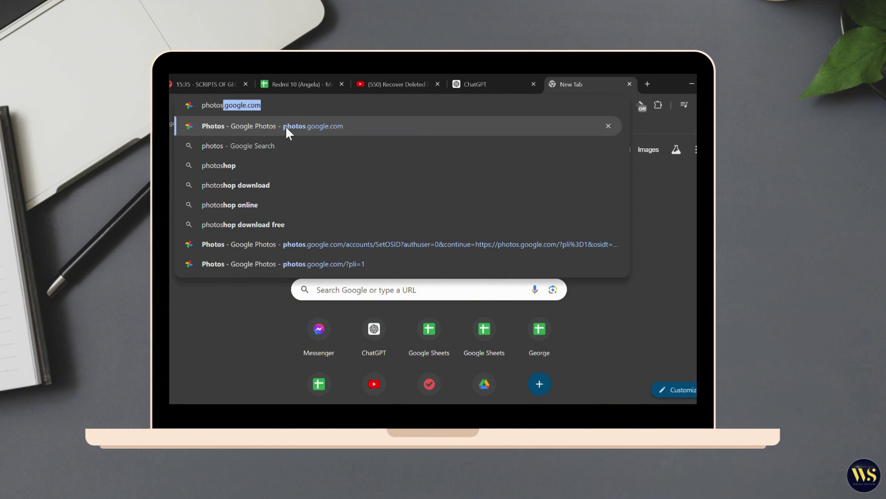
click(285, 125)
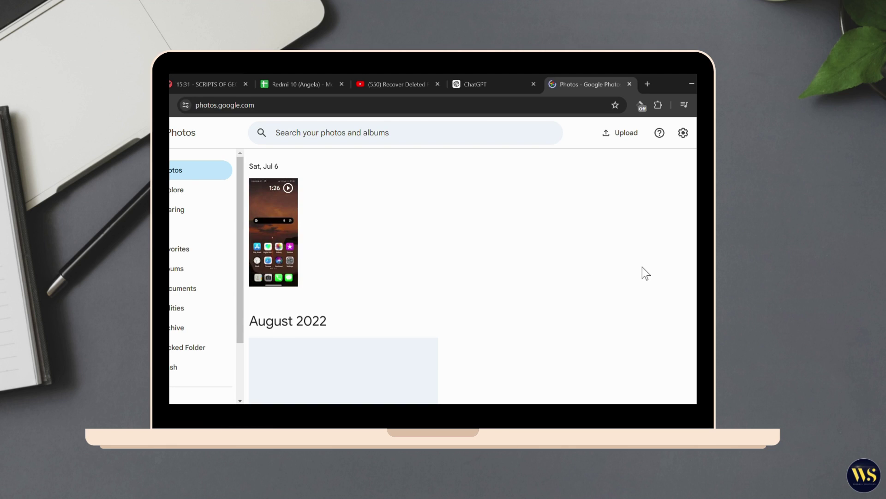
click(171, 374)
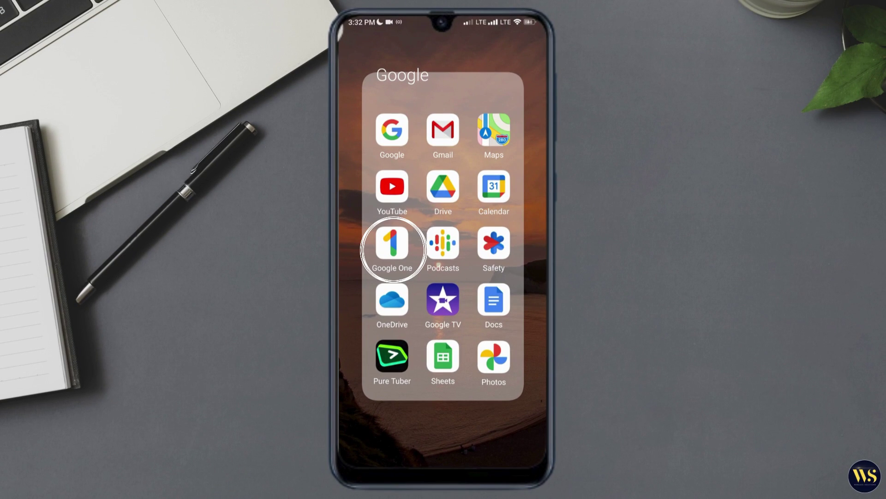
Check the phone backup in Google One, then show Google Drive's Bin and Backups sections
click(392, 249)
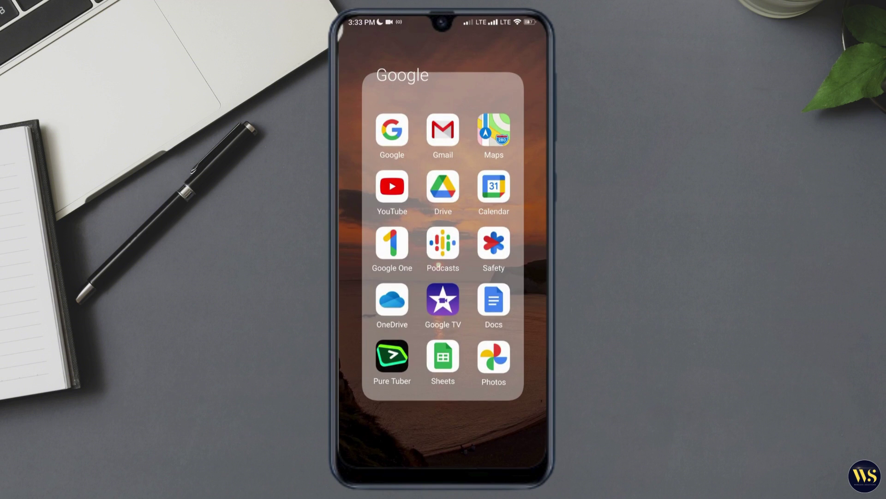
click(443, 186)
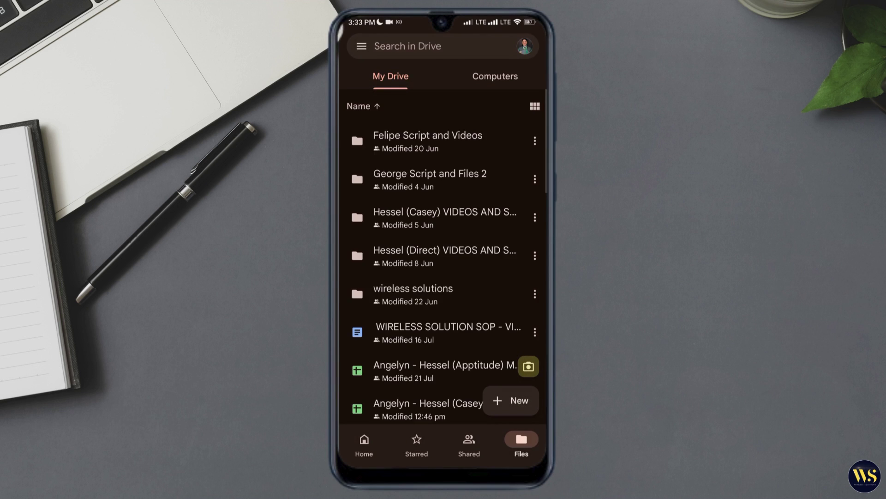
click(361, 45)
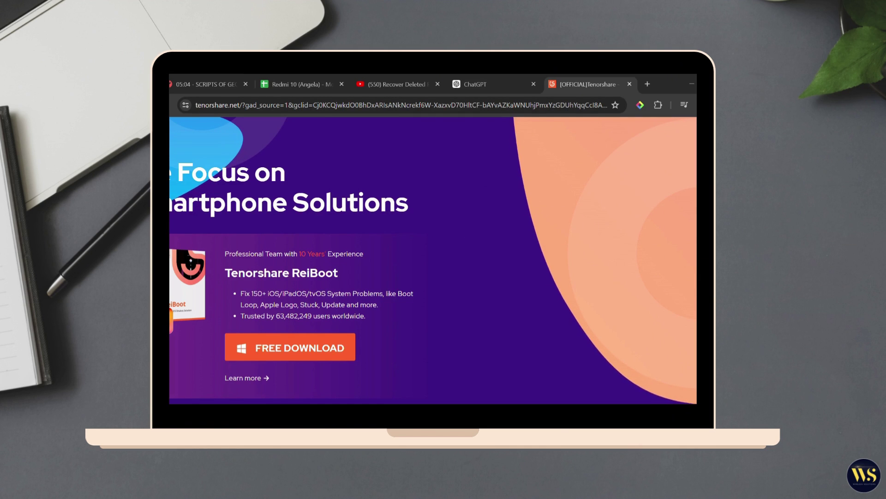
scroll(433, 260, up, 1)
scroll(433, 259, down, 2)
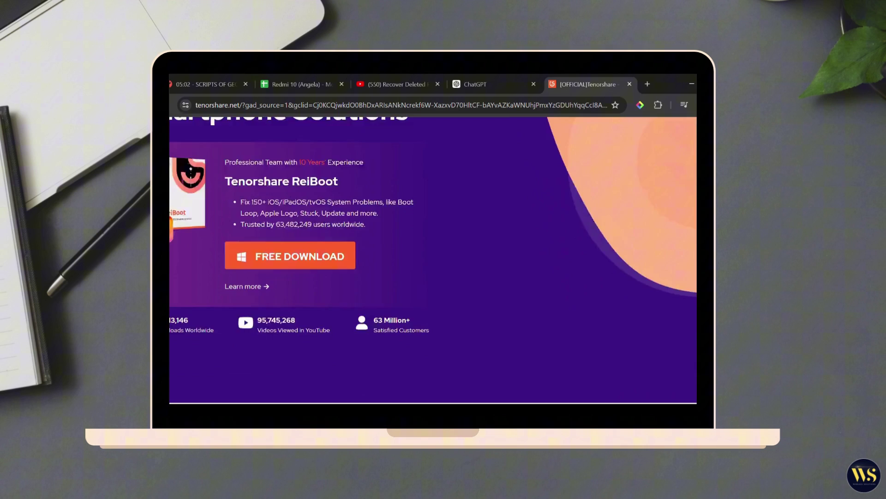
scroll(433, 259, down, 10)
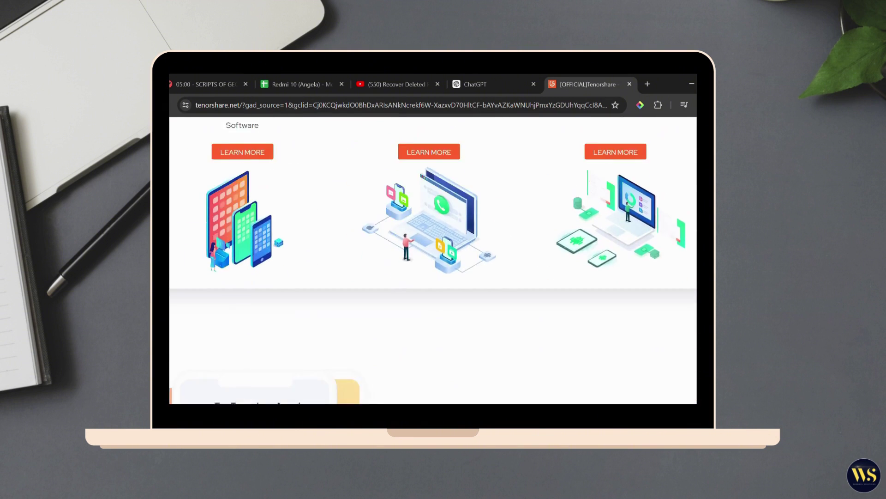
scroll(433, 260, down, 12)
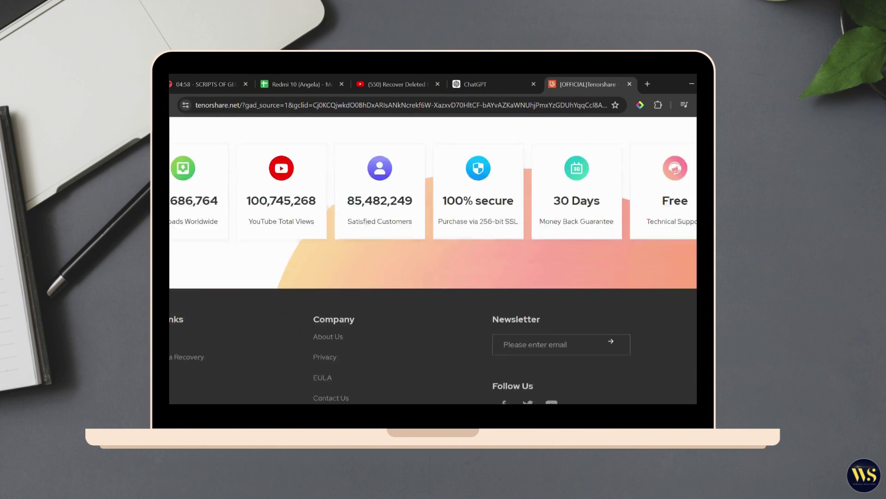
Jump back to the top hero section of the Tenorshare ReiBoot page
key(Home)
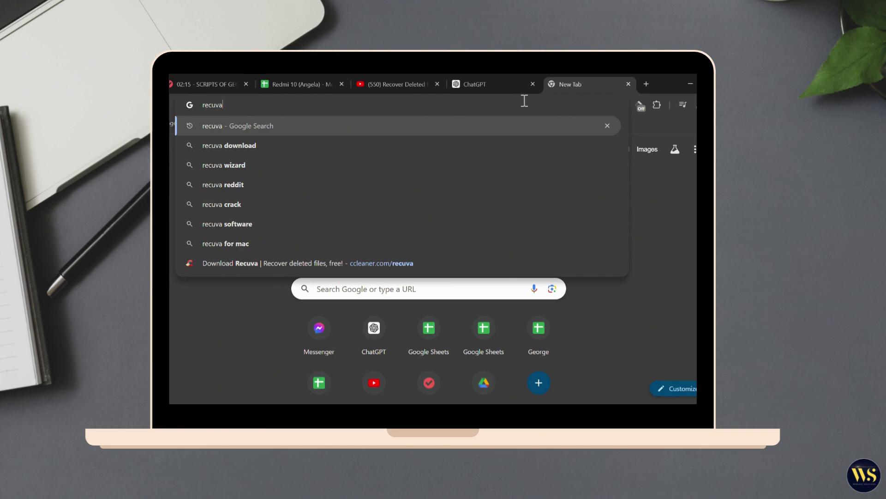
Open the 'Download Recuva' page at ccleaner.com/recuva from the address-bar suggestion
click(286, 261)
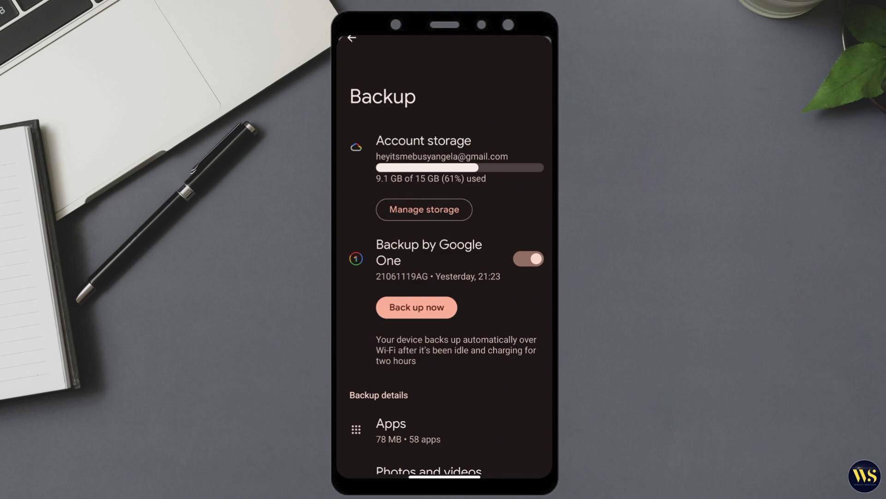
scroll(444, 263, down, 5)
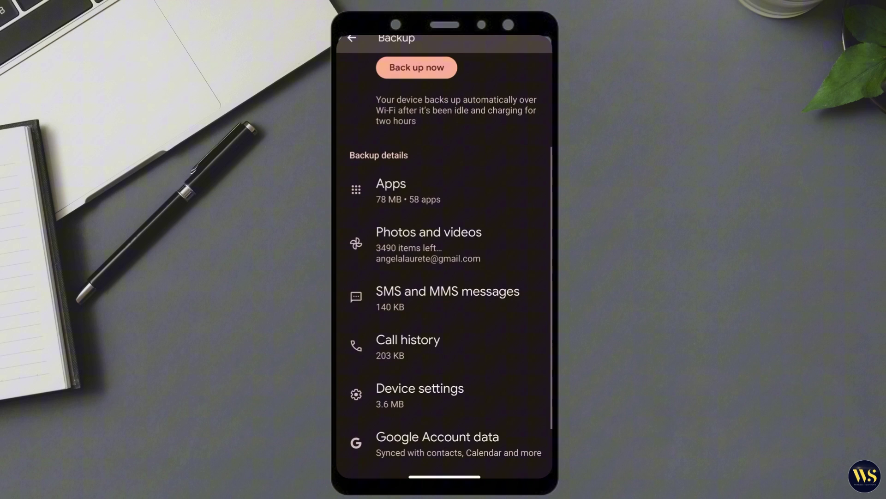
scroll(445, 263, down, 2)
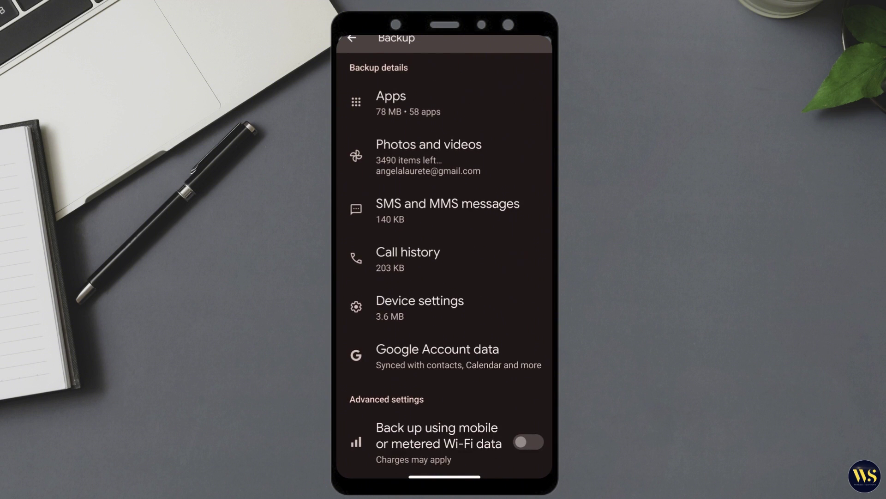
scroll(444, 263, up, 4)
scroll(445, 264, up, 3)
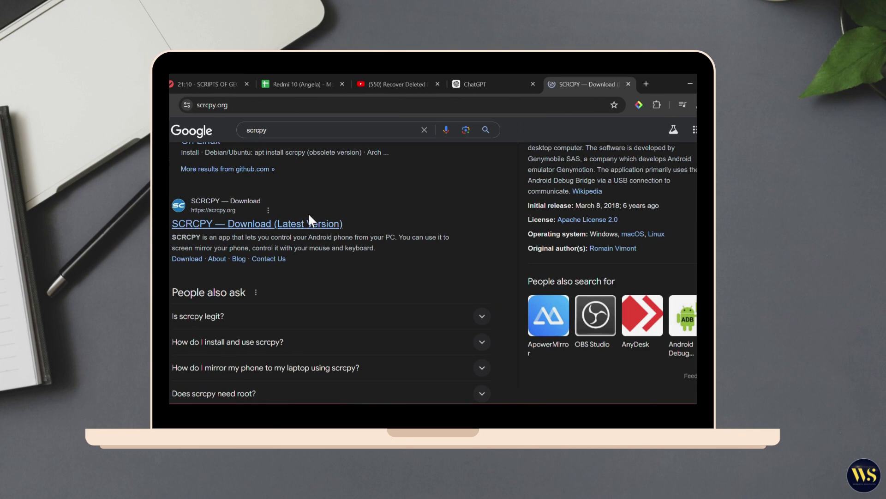
Open the 'SCRCPY — Download (Latest Version)' result on scrcpy.org and browse down the page
click(309, 218)
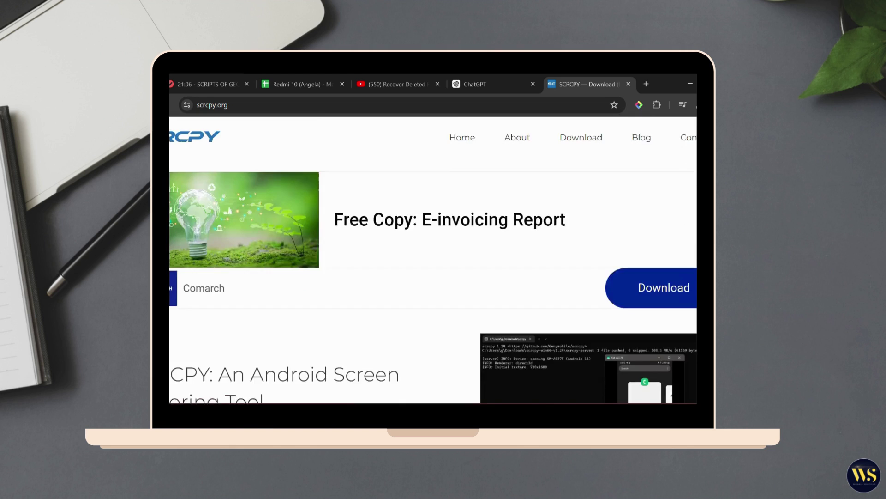
scroll(433, 258, down, 5)
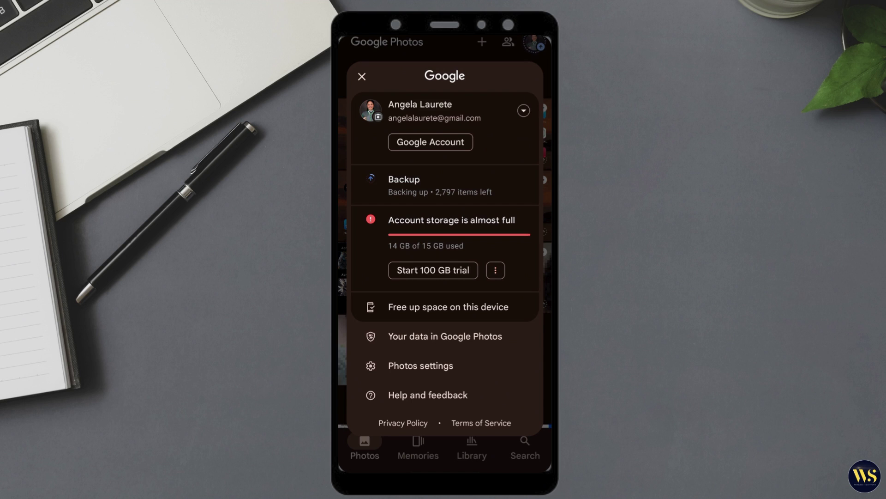
Switch on the Download folder under Photos settings > Backup > Back up device folders
click(420, 365)
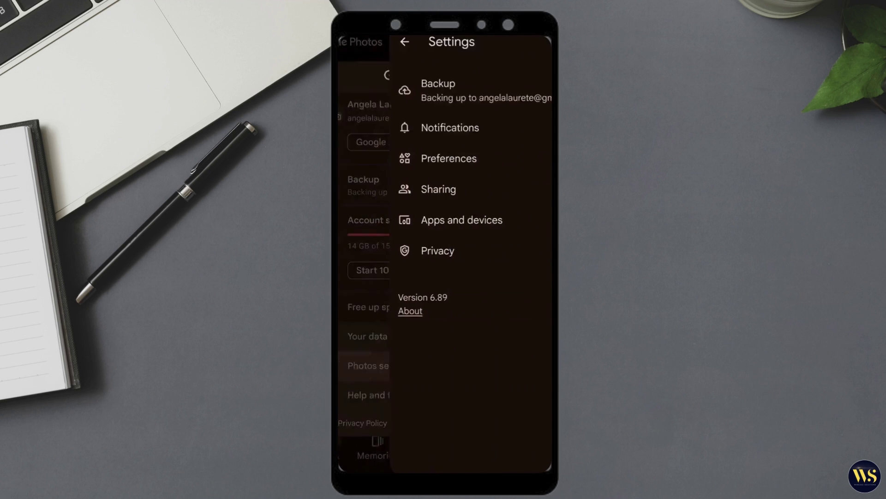
click(415, 90)
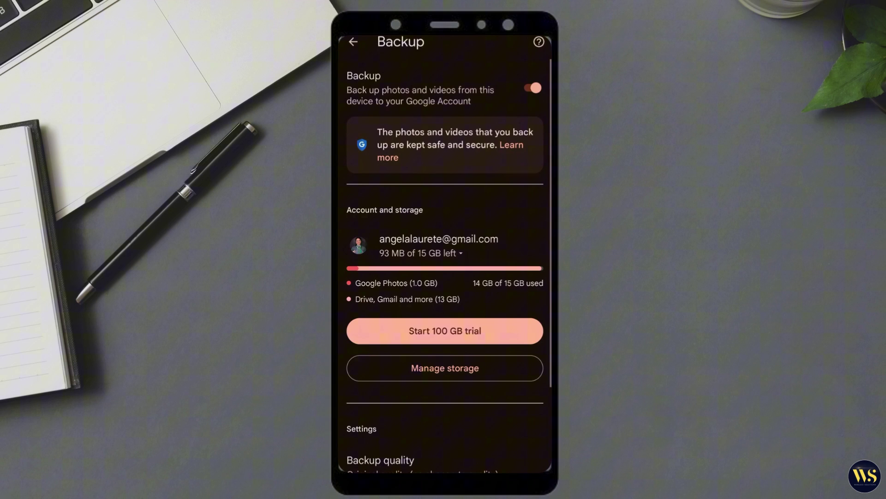
scroll(444, 266, down, 3)
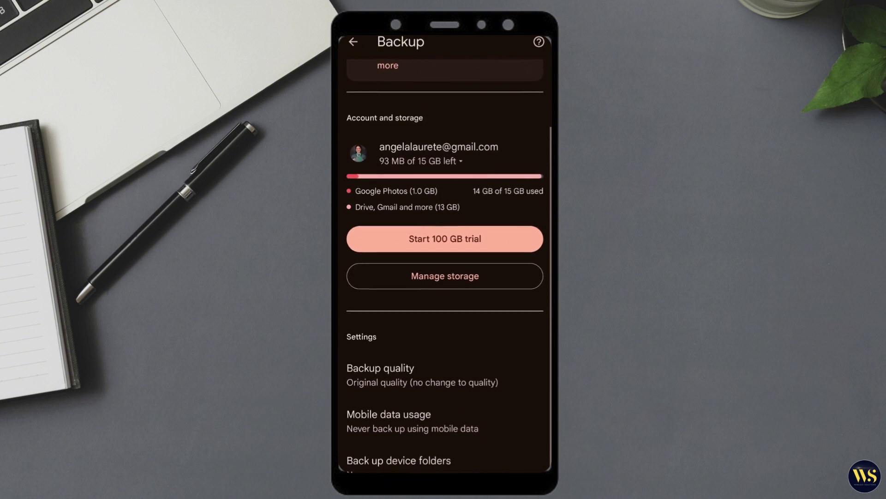
click(398, 448)
scroll(444, 277, down, 2)
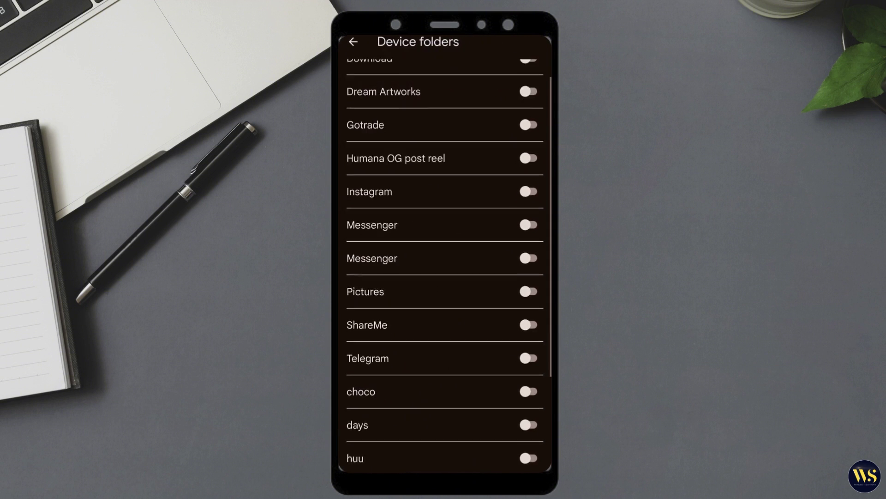
scroll(444, 277, up, 2)
click(528, 129)
scroll(445, 277, down, 5)
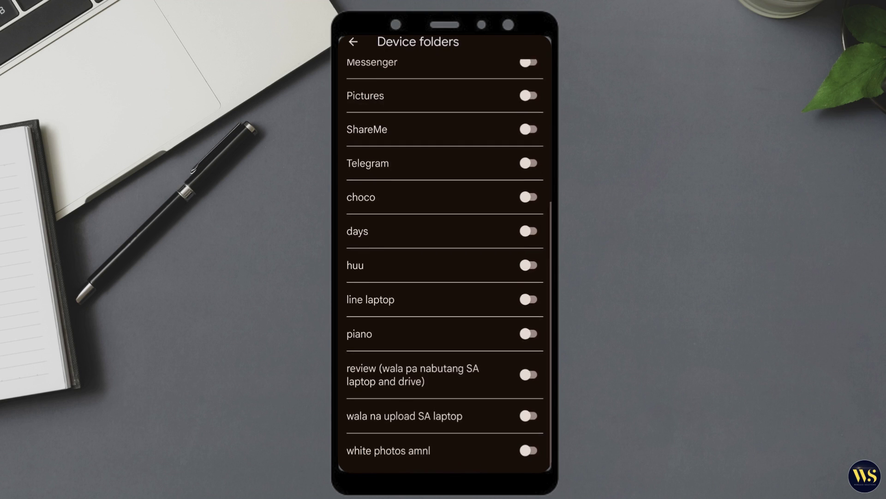
scroll(445, 277, up, 5)
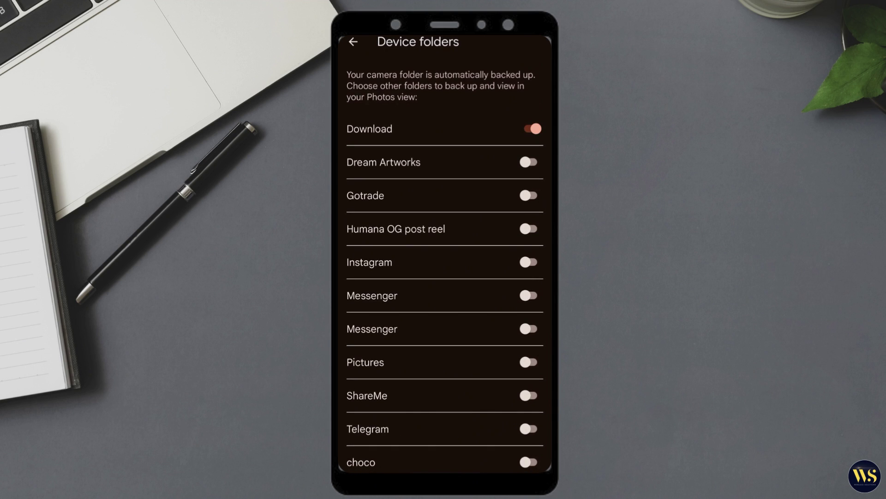